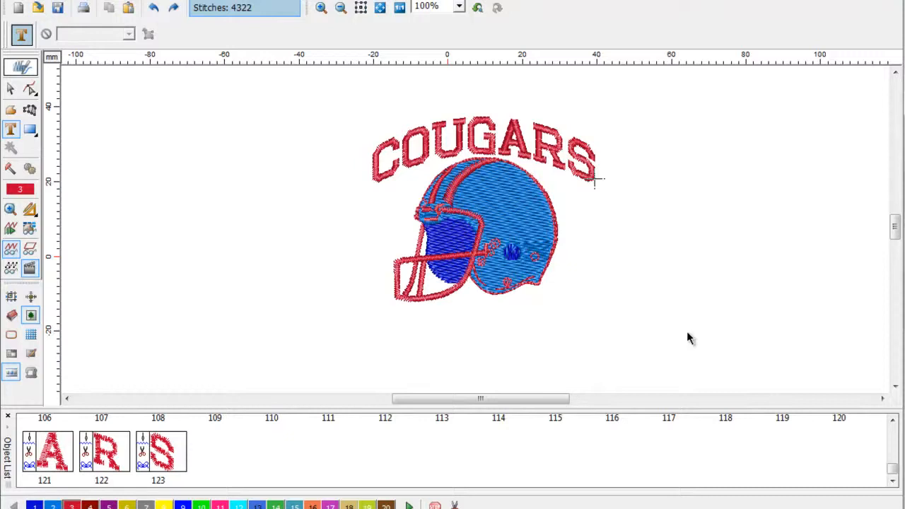
Select the stitched COUGARS letters and reopen them as editable lettering via Character Edit.
{"action": "left_click", "coordinate": [31, 92]}
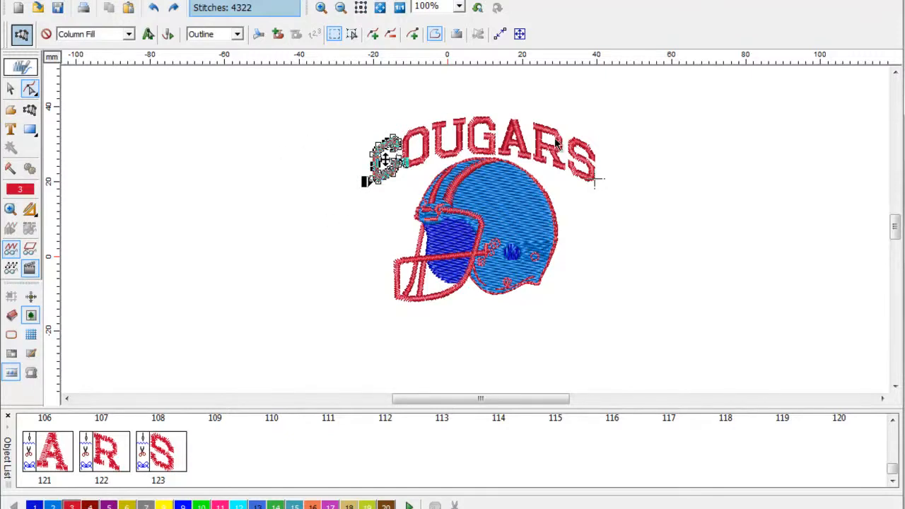
{"action": "left_click", "coordinate": [124, 459]}
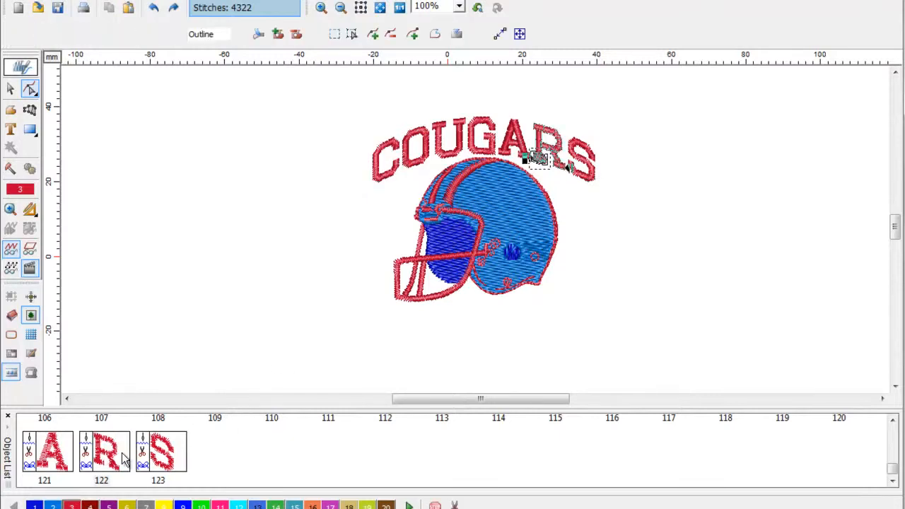
{"action": "left_click", "coordinate": [175, 456]}
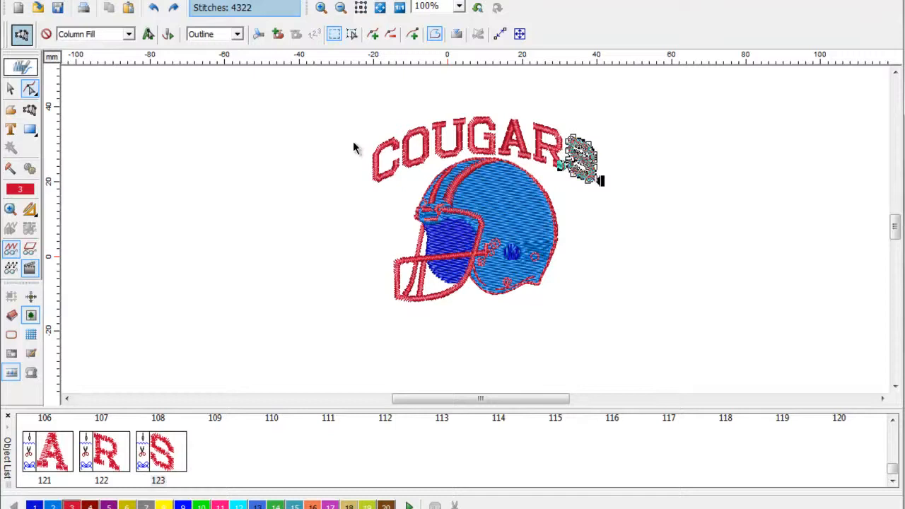
{"action": "left_click", "coordinate": [147, 35]}
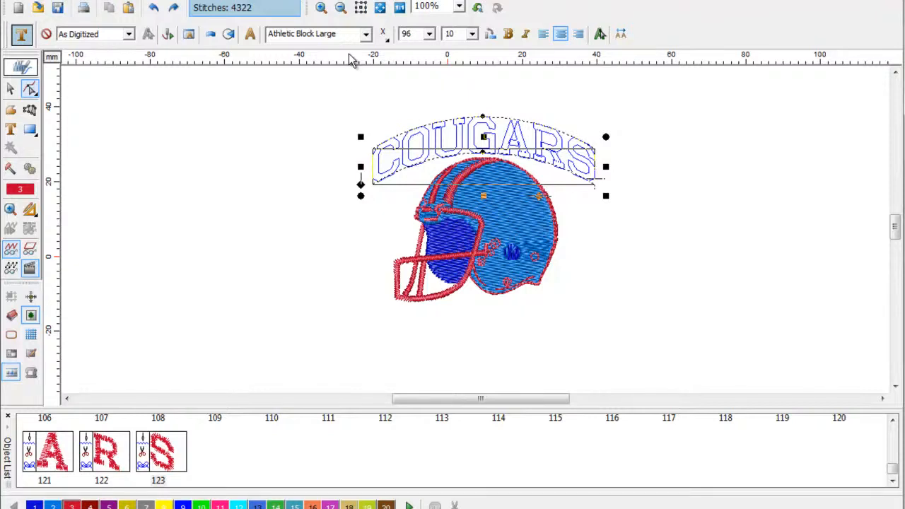
Try the Amazone and A1-5mm fonts on the COUGARS lettering.
{"action": "left_click", "coordinate": [366, 34]}
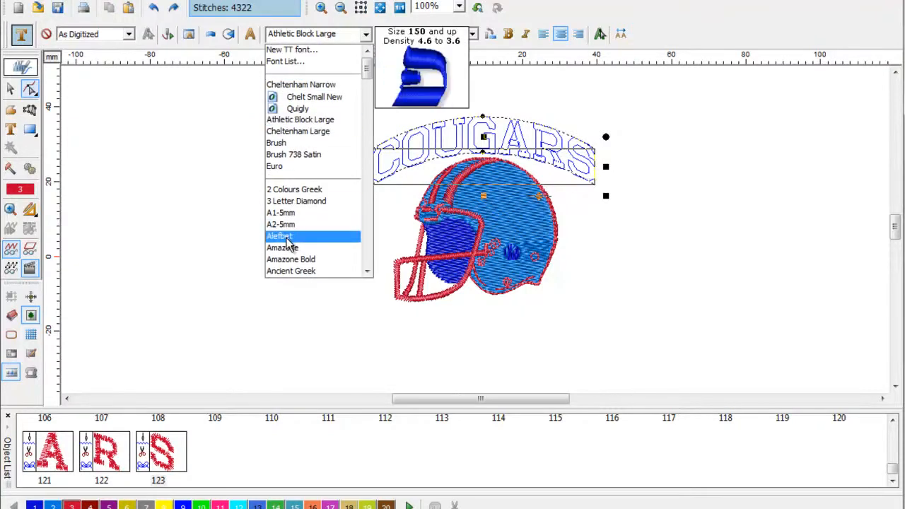
{"action": "left_click", "coordinate": [286, 249]}
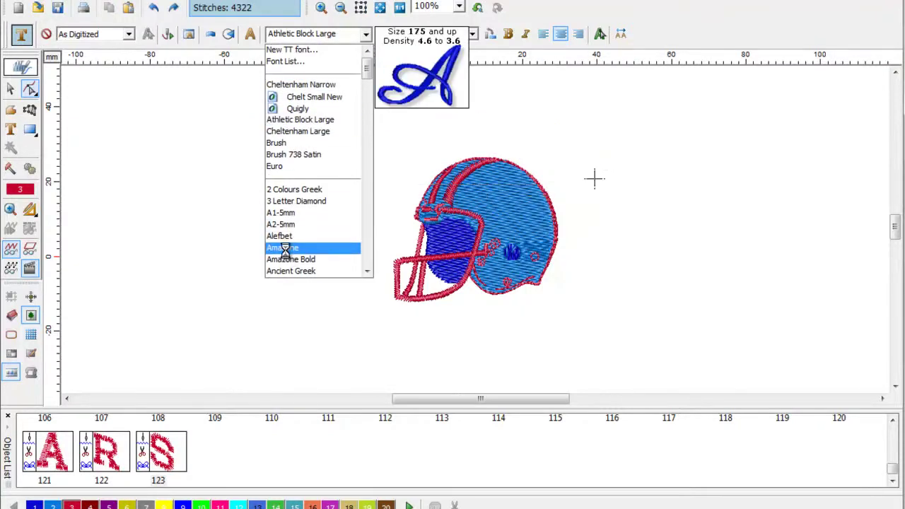
{"action": "left_click", "coordinate": [365, 34]}
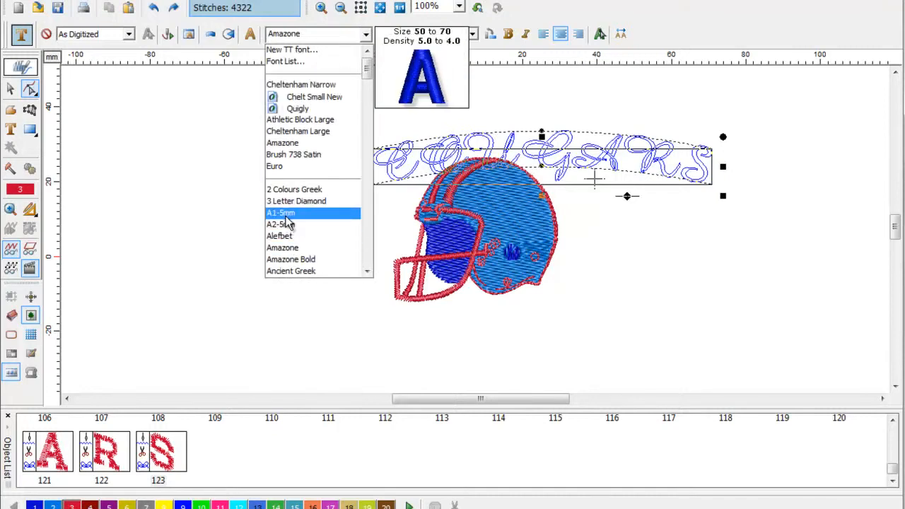
{"action": "left_click", "coordinate": [283, 212]}
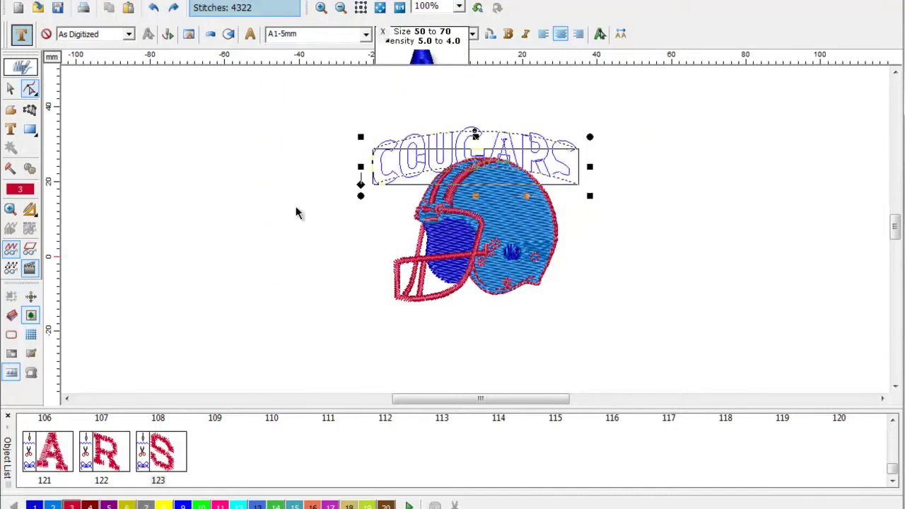
Browse the Font List previews, then set COUGARS in Cheltenham Large.
{"action": "left_click", "coordinate": [365, 34]}
{"action": "left_click", "coordinate": [300, 65]}
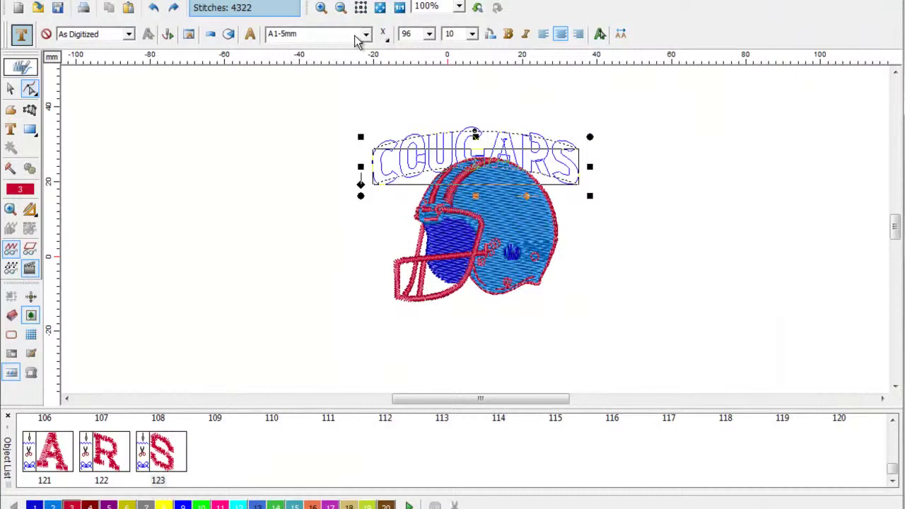
{"action": "left_click", "coordinate": [366, 34]}
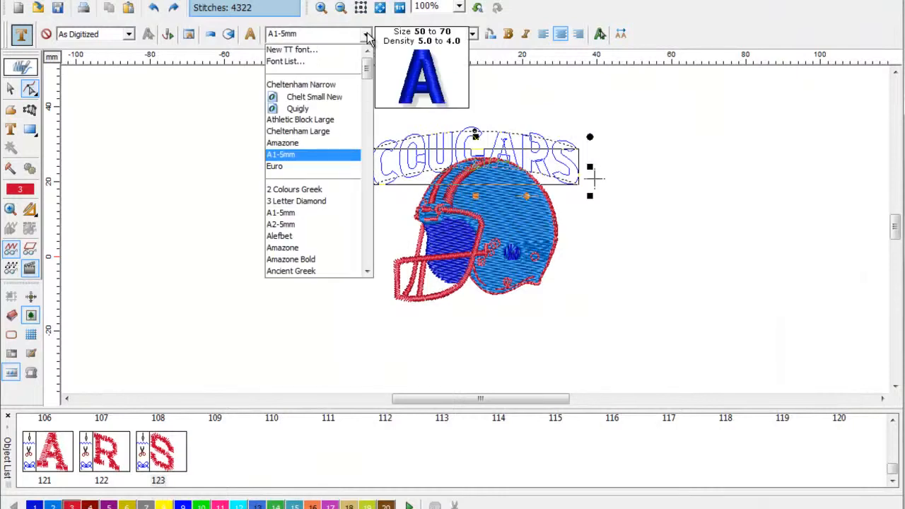
{"action": "left_click", "coordinate": [287, 133]}
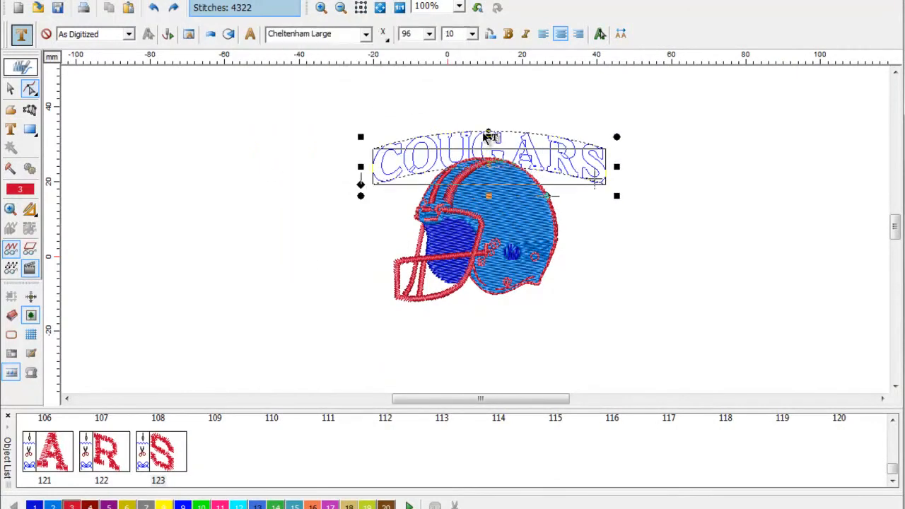
Fit COUGARS to a circle envelope centred and sized to arch over the helmet.
{"action": "left_click", "coordinate": [211, 34]}
{"action": "left_click", "coordinate": [154, 71]}
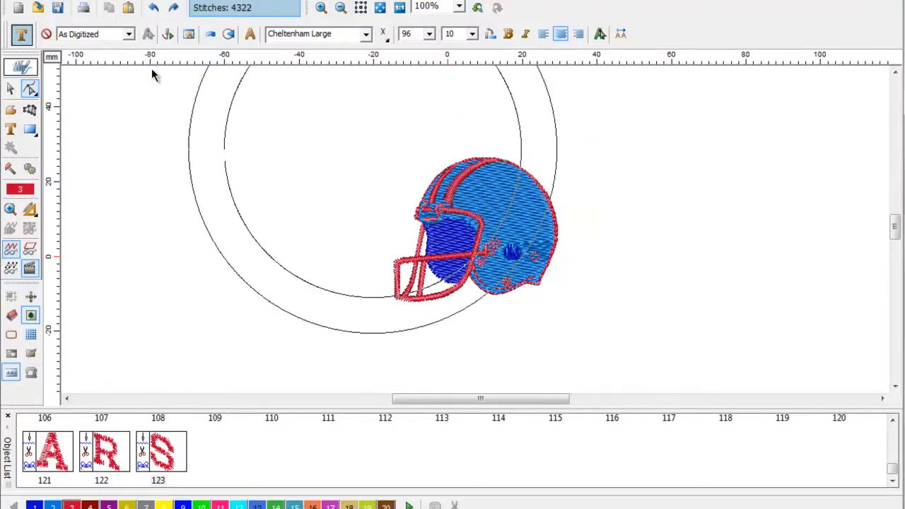
{"action": "left_click_drag", "start_coordinate": [373, 149], "coordinate": [487, 285]}
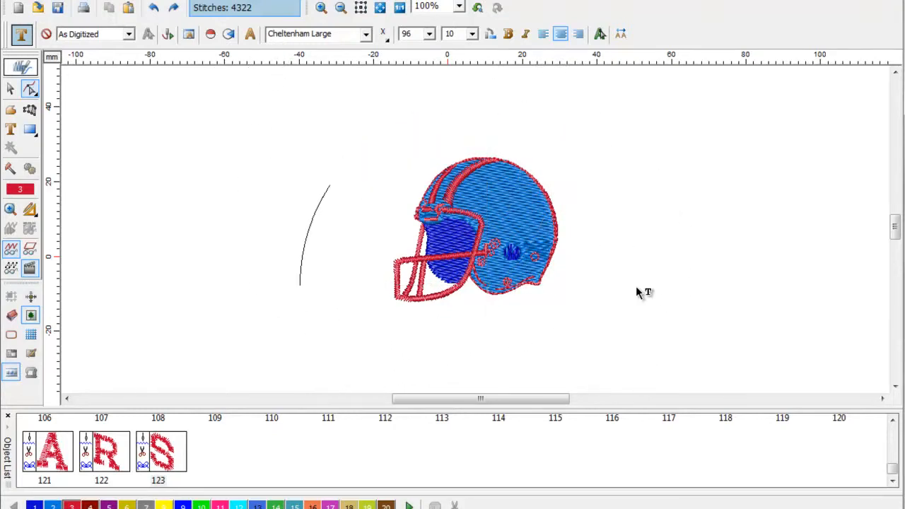
{"action": "left_click_drag", "start_coordinate": [636, 286], "coordinate": [649, 284]}
{"action": "left_click_drag", "start_coordinate": [482, 286], "coordinate": [486, 299]}
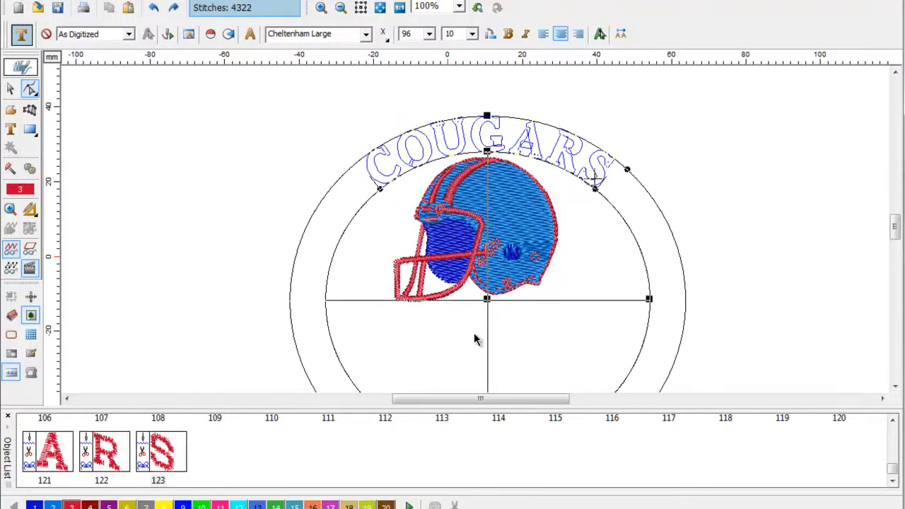
Regenerate the arched COUGARS lettering as stitches with Stitch It!
{"action": "right_click", "coordinate": [507, 124]}
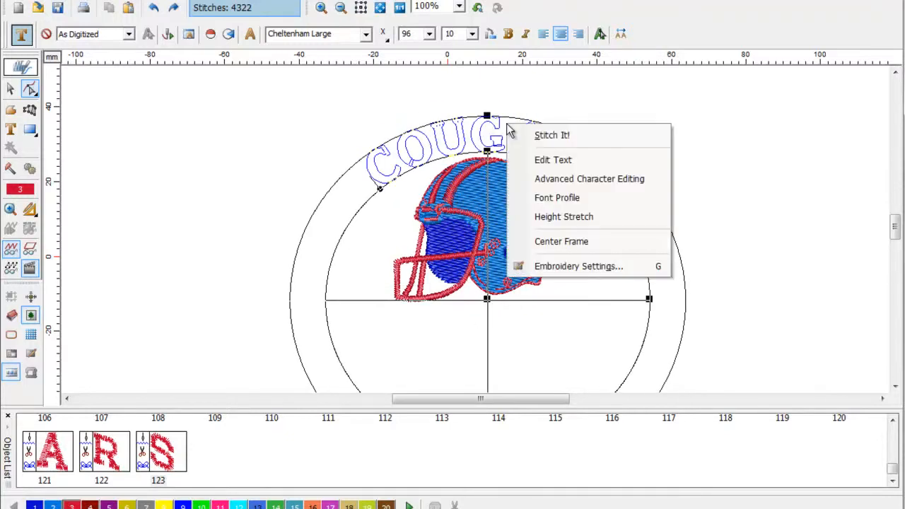
{"action": "left_click", "coordinate": [549, 136]}
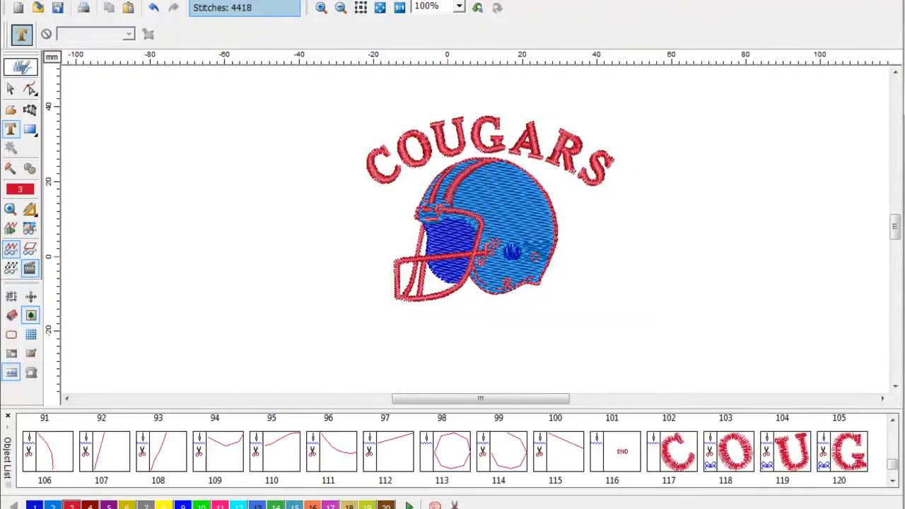